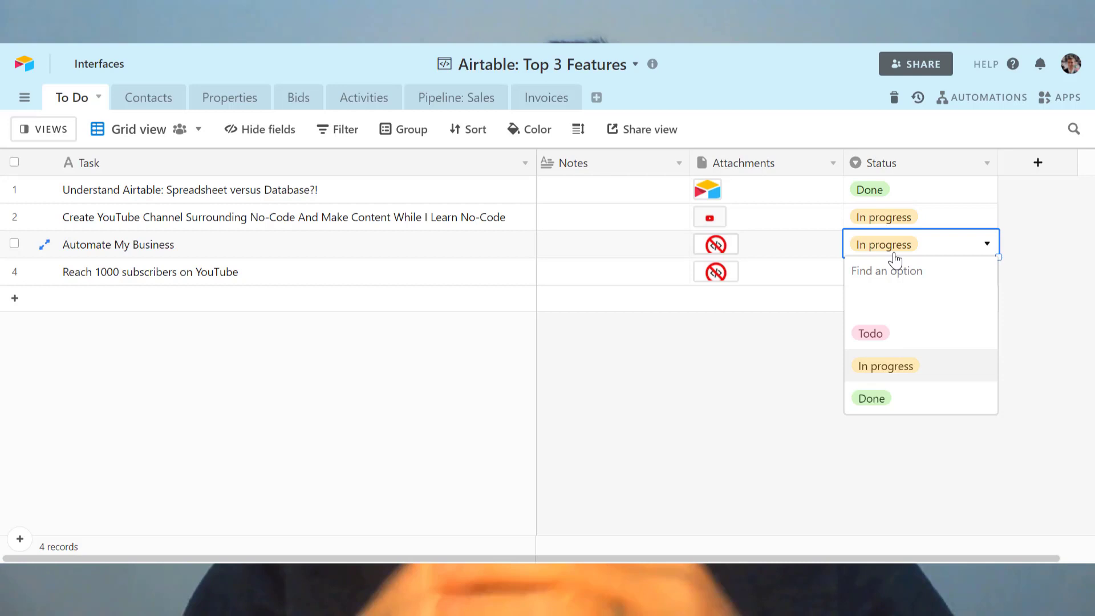
# Mark the second task and Automate My Business as Done in the Status column.
pyautogui.click(895, 215)
pyautogui.click(885, 215)
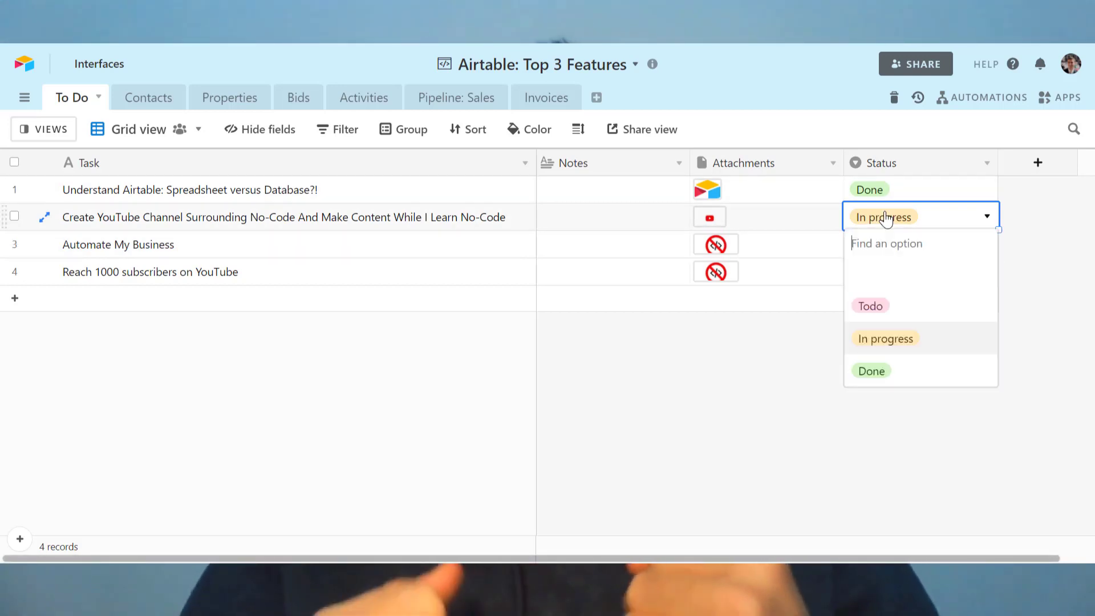
pyautogui.click(881, 379)
pyautogui.click(896, 251)
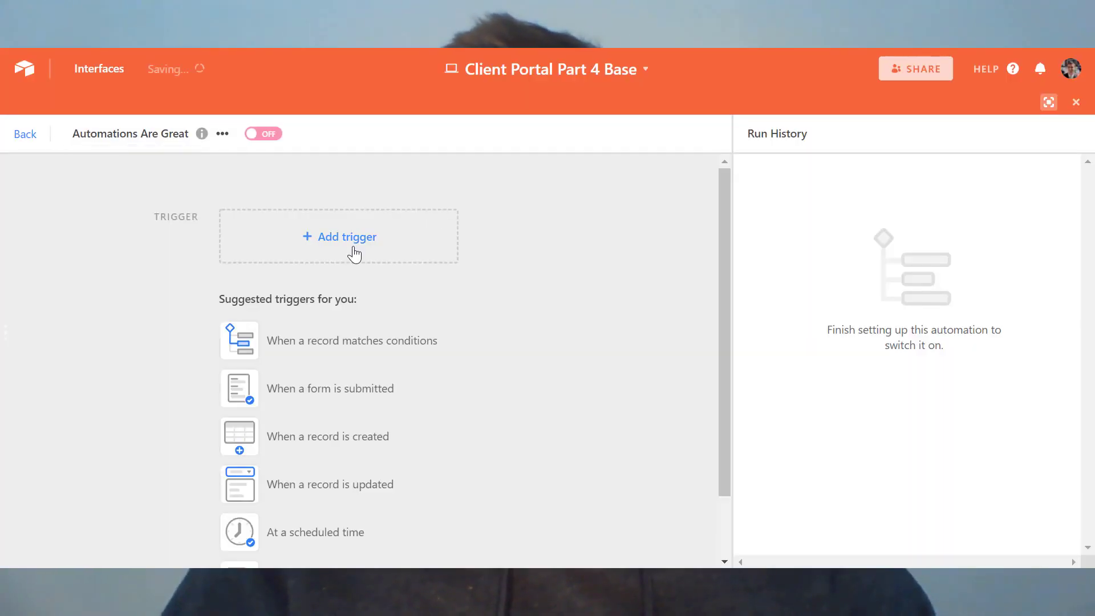
# Trigger the automation when a record is created and add a Facebook Pages post action.
pyautogui.click(354, 254)
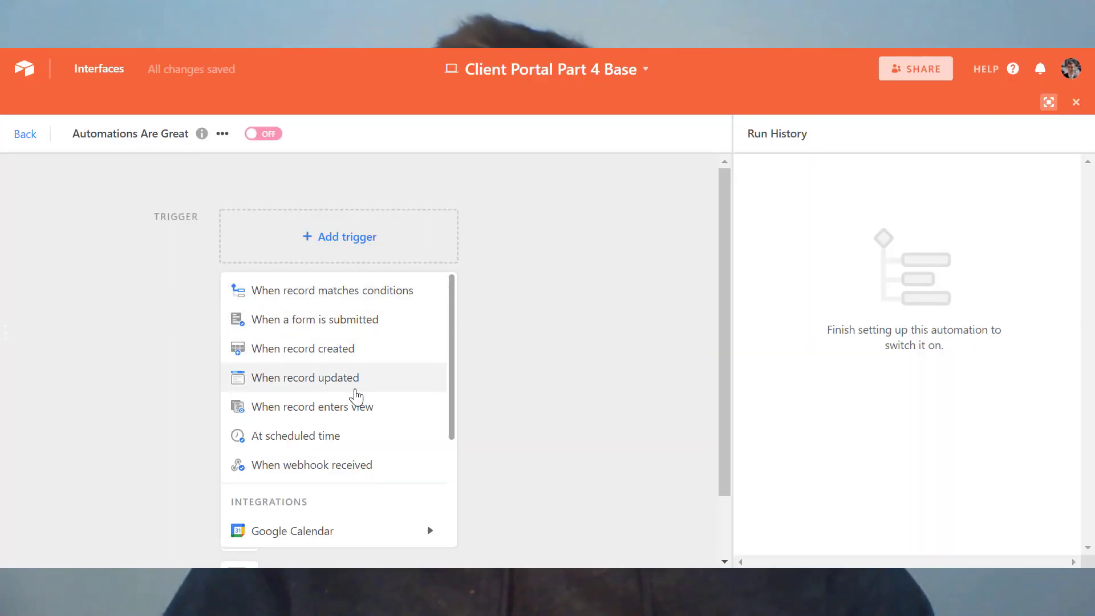
pyautogui.click(336, 358)
pyautogui.click(358, 412)
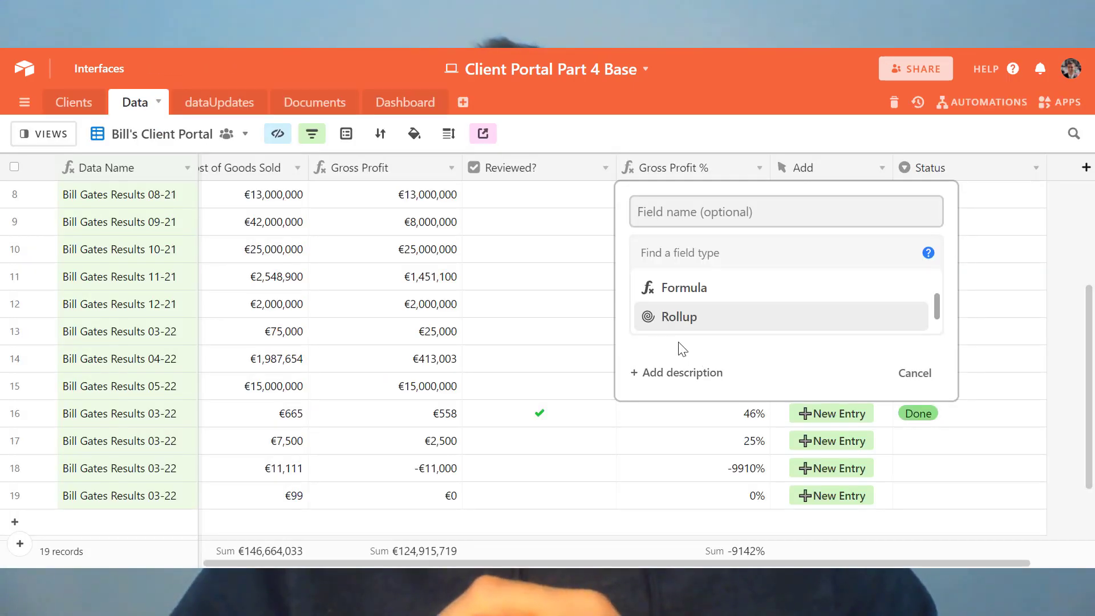
pyautogui.scroll(-1, 687, 301)
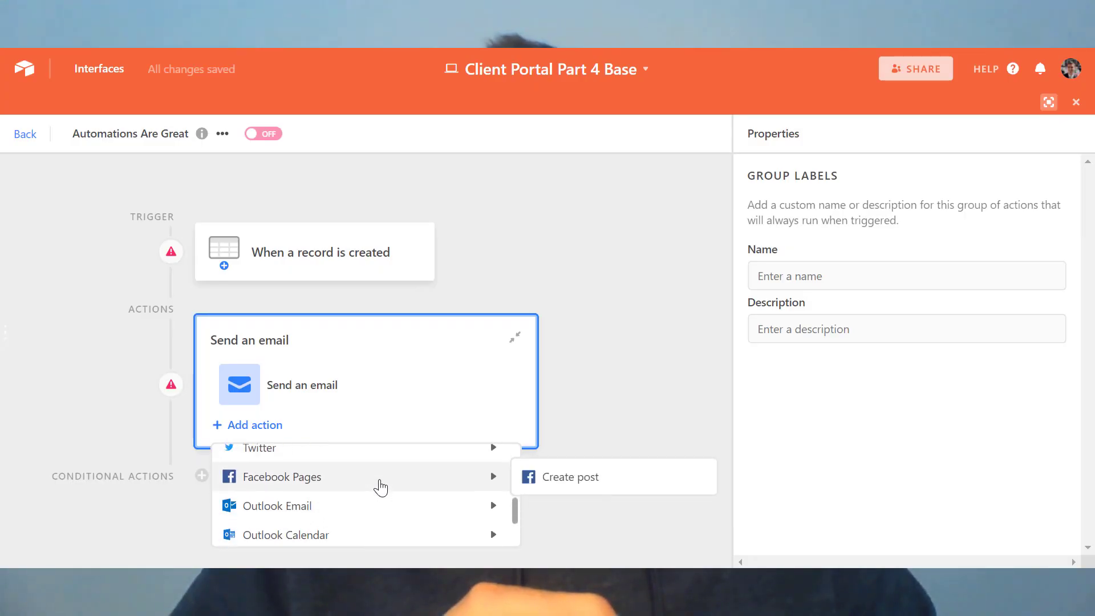
pyautogui.click(566, 479)
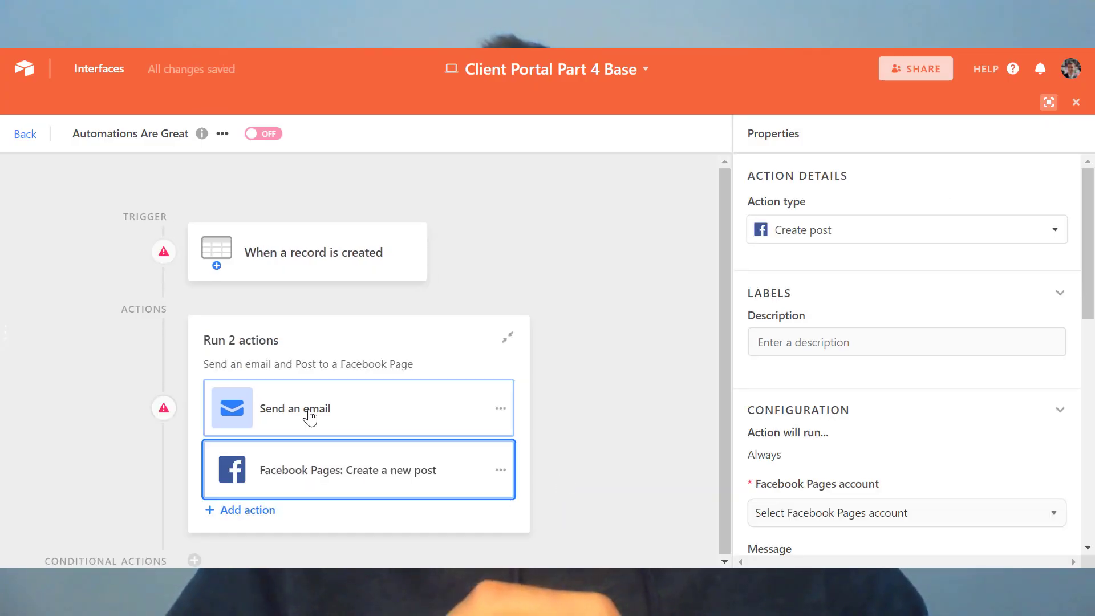
# Add a Slack send-message action and show the Send an email action's settings.
pyautogui.click(267, 513)
pyautogui.moveTo(416, 426)
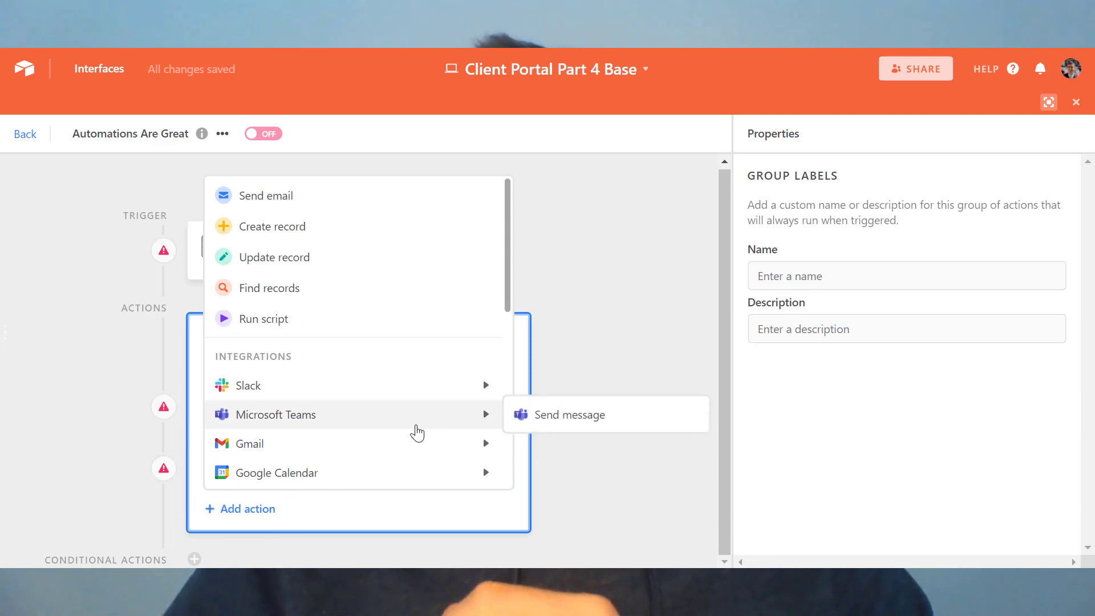
pyautogui.moveTo(450, 390)
pyautogui.click(570, 386)
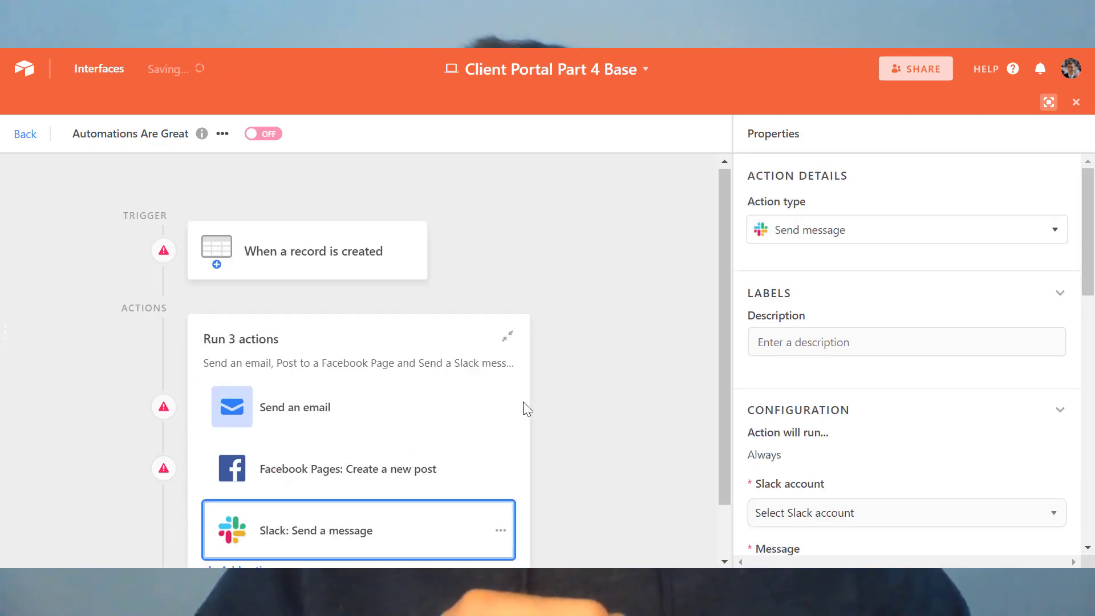
pyautogui.click(357, 354)
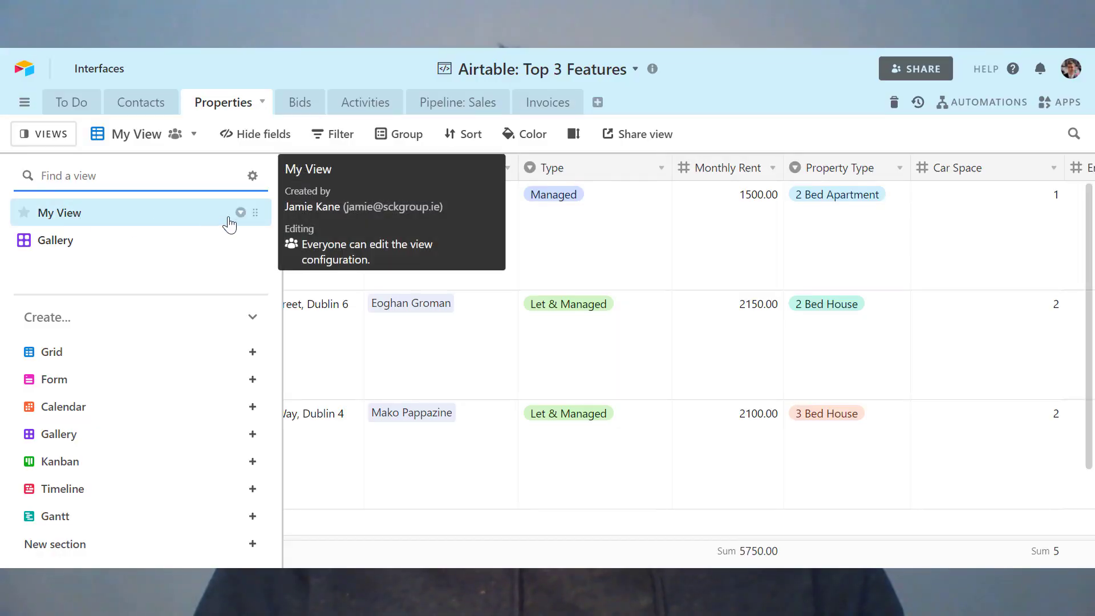
# Duplicate My View as 'Your View' in Gallery layout, then go to the To Do table.
pyautogui.click(240, 213)
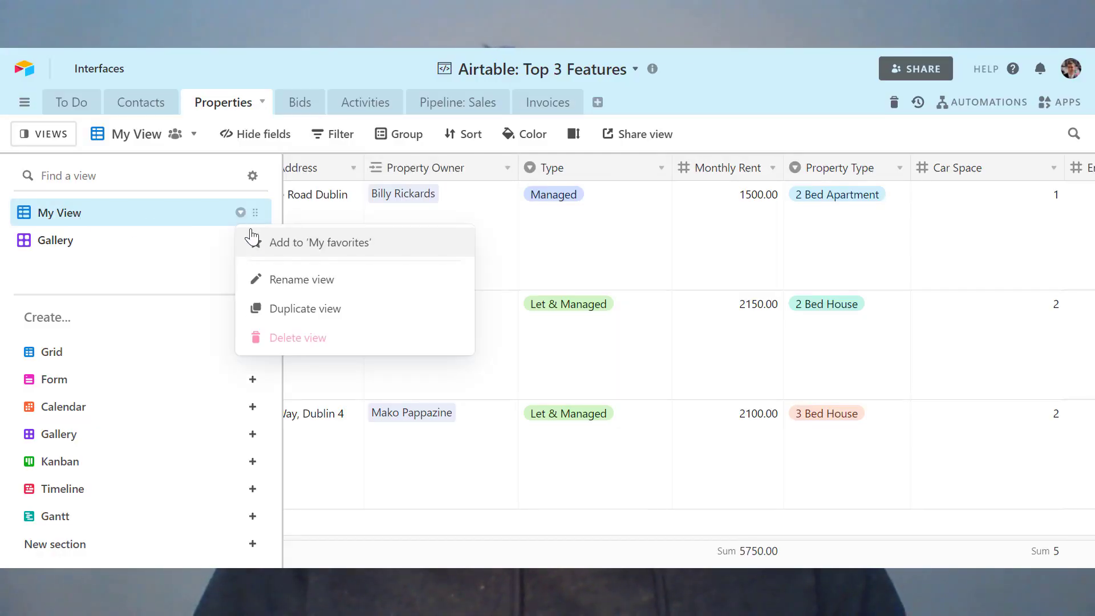
pyautogui.click(274, 309)
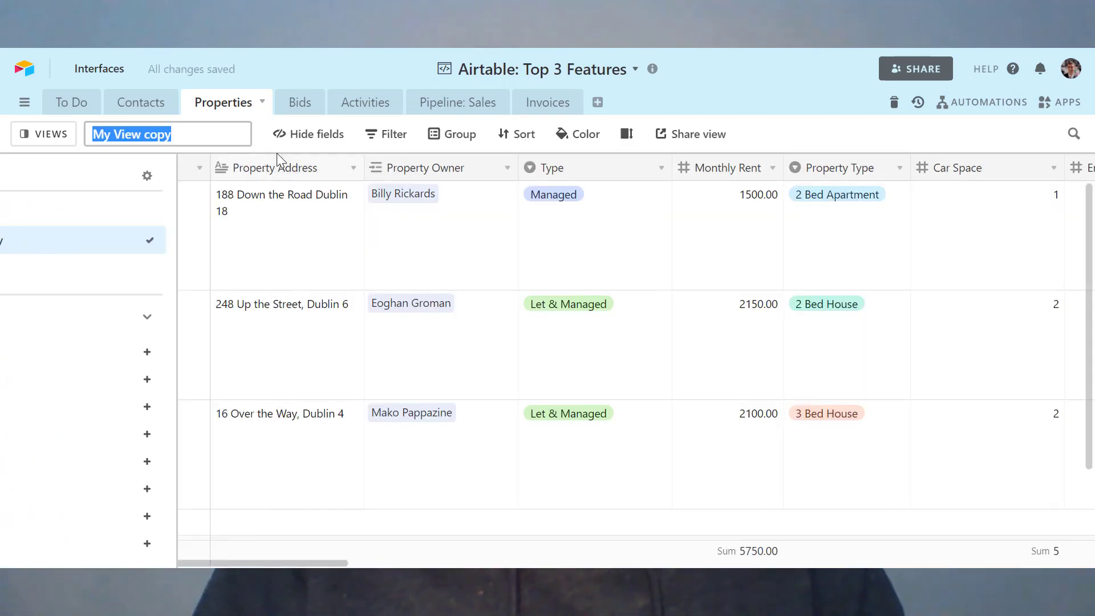
pyautogui.write('Your View')
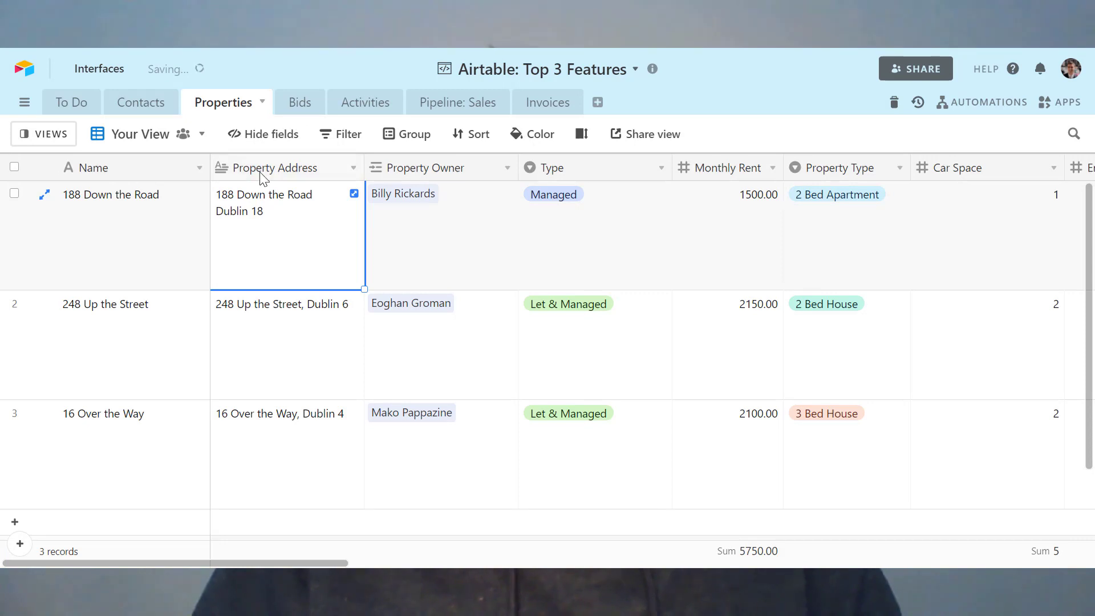
pyautogui.click(346, 142)
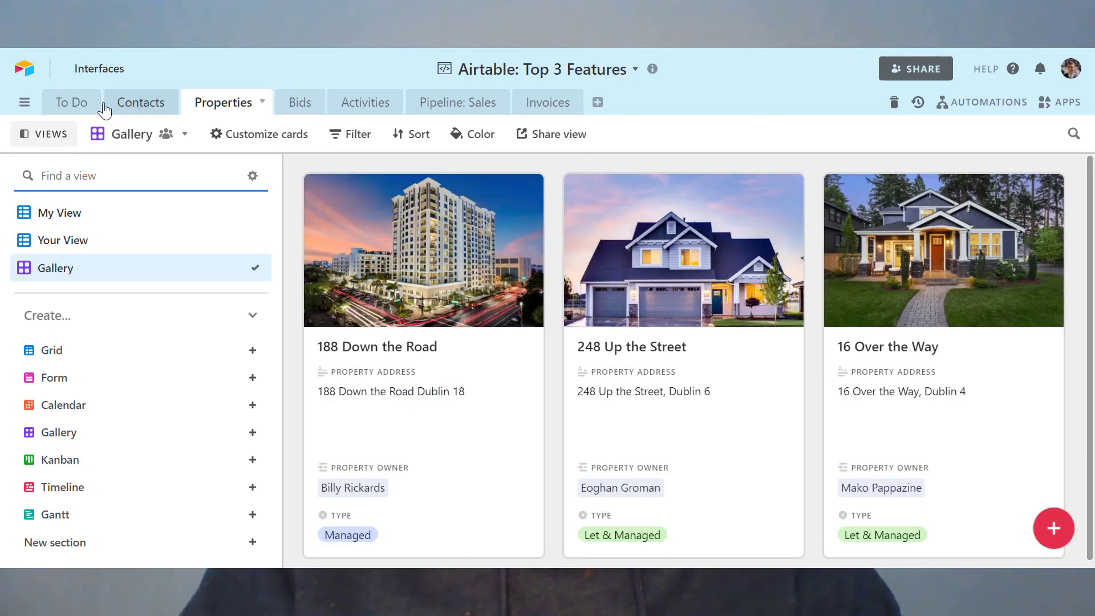
pyautogui.click(76, 103)
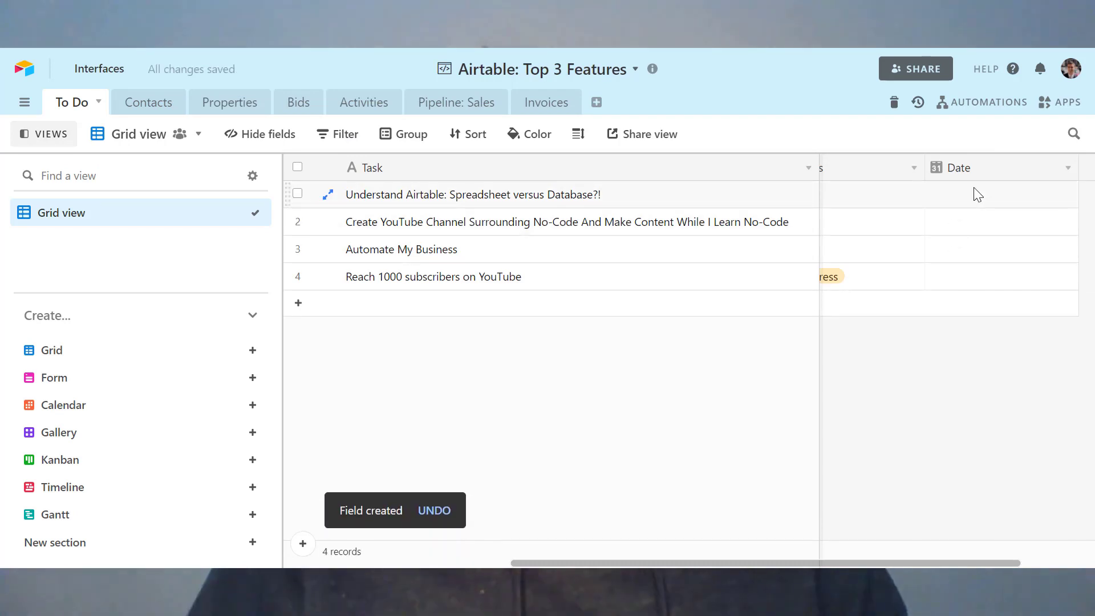
# Give the To Do tasks dates, including 31/3/2022 and 8 April 2022.
pyautogui.doubleClick(978, 195)
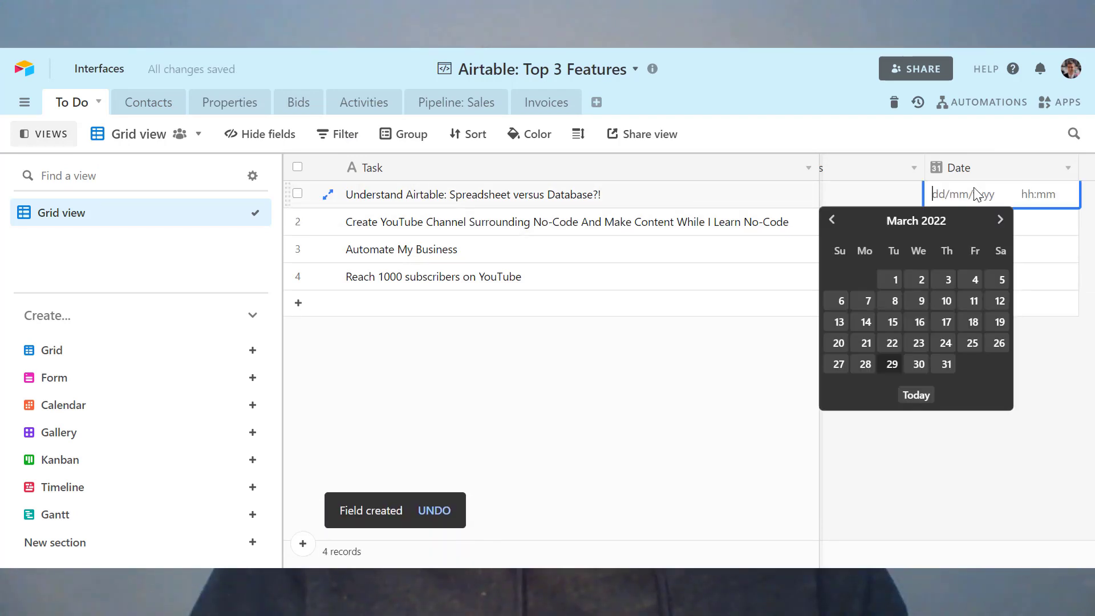
pyautogui.click(944, 365)
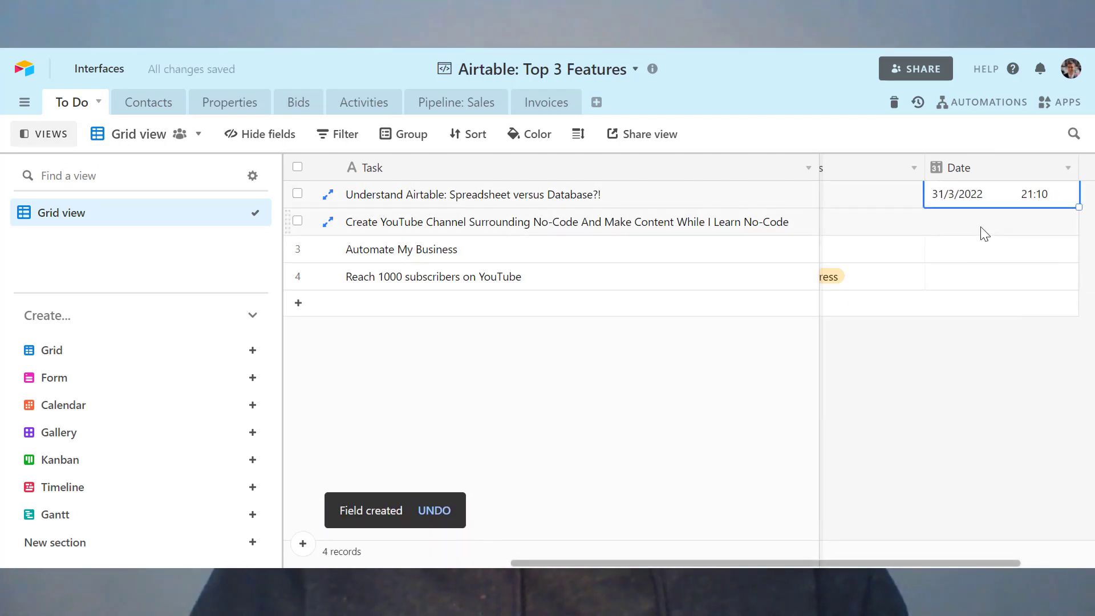
pyautogui.doubleClick(981, 227)
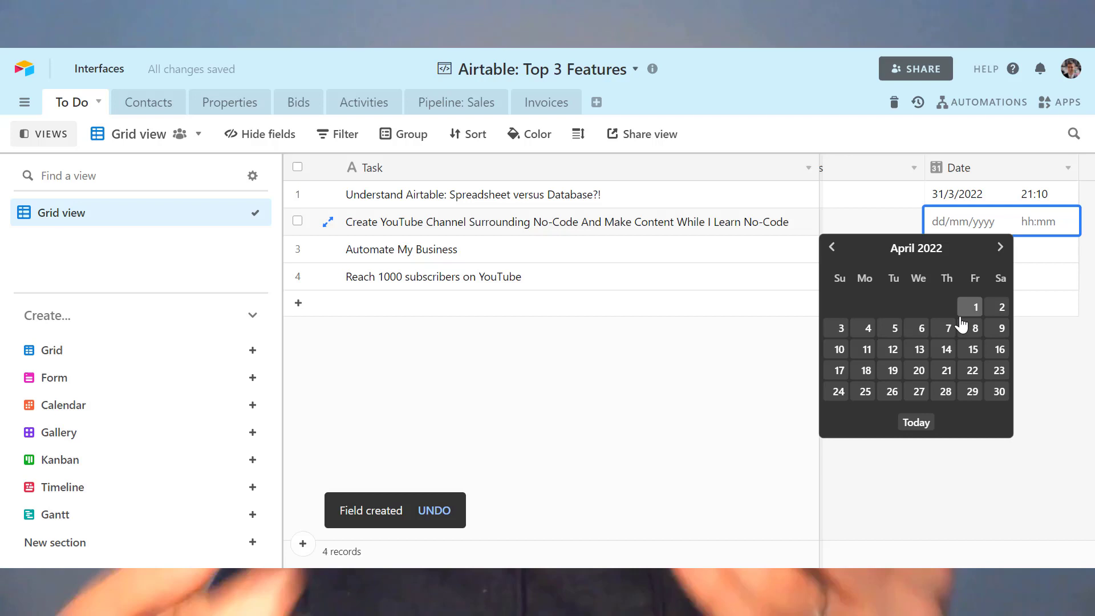
pyautogui.click(964, 328)
pyautogui.click(990, 252)
pyautogui.click(988, 256)
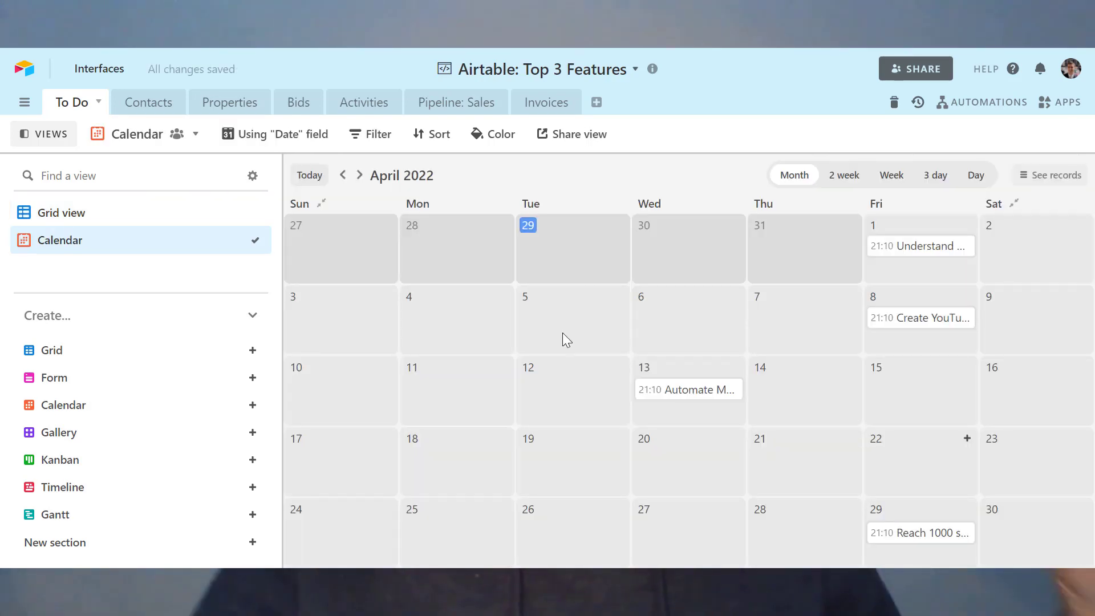
# Inspect the Understand Airtable, Automate My Business and Reach 1000 subscribers calendar events.
pyautogui.click(41, 134)
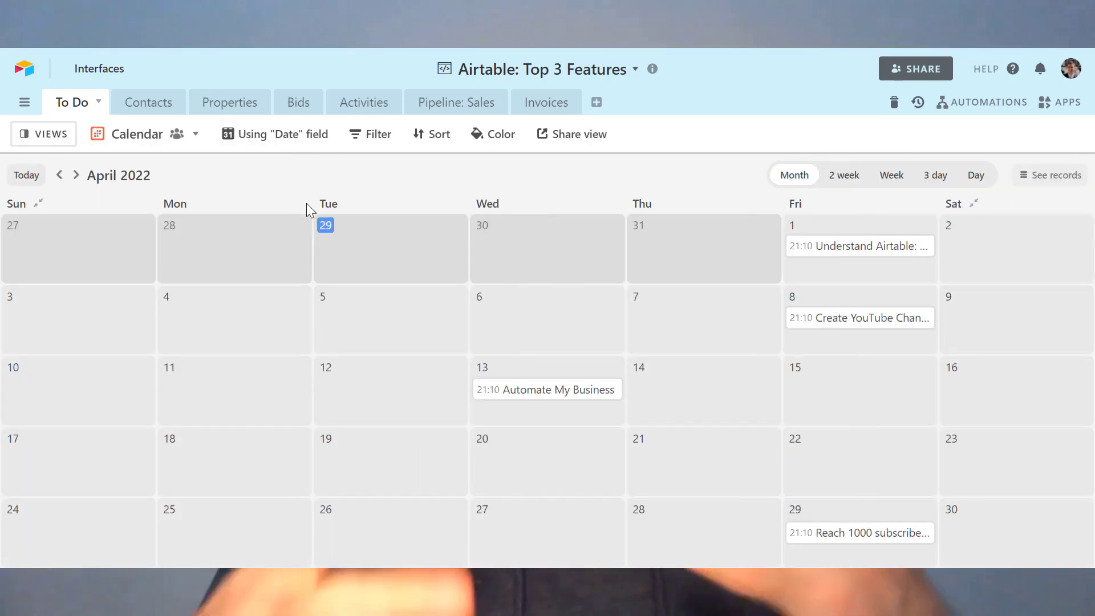
pyautogui.click(867, 254)
pyautogui.click(545, 393)
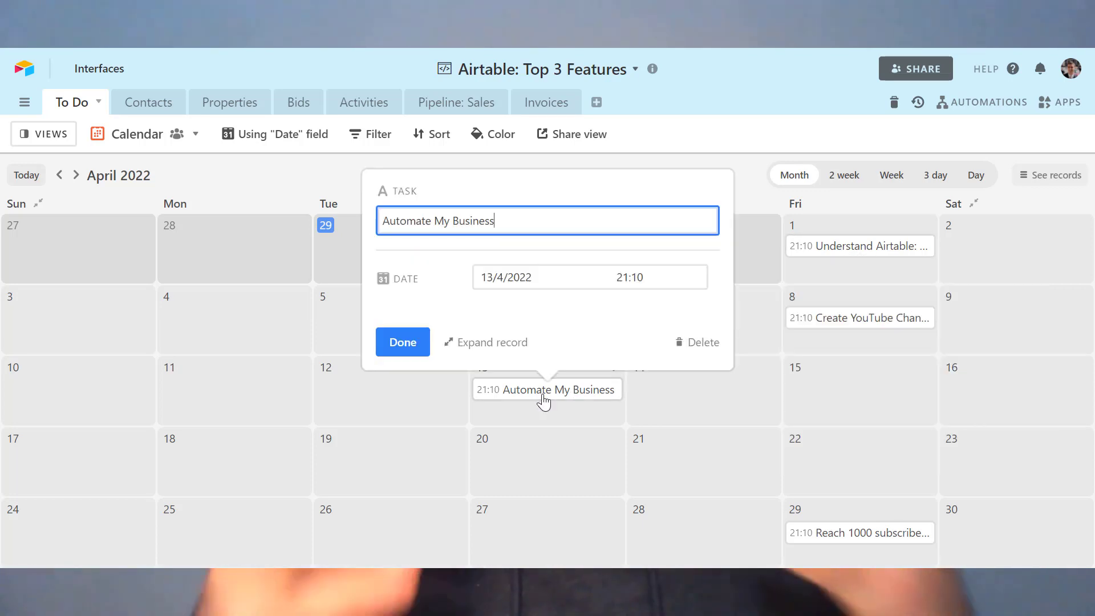
pyautogui.click(857, 537)
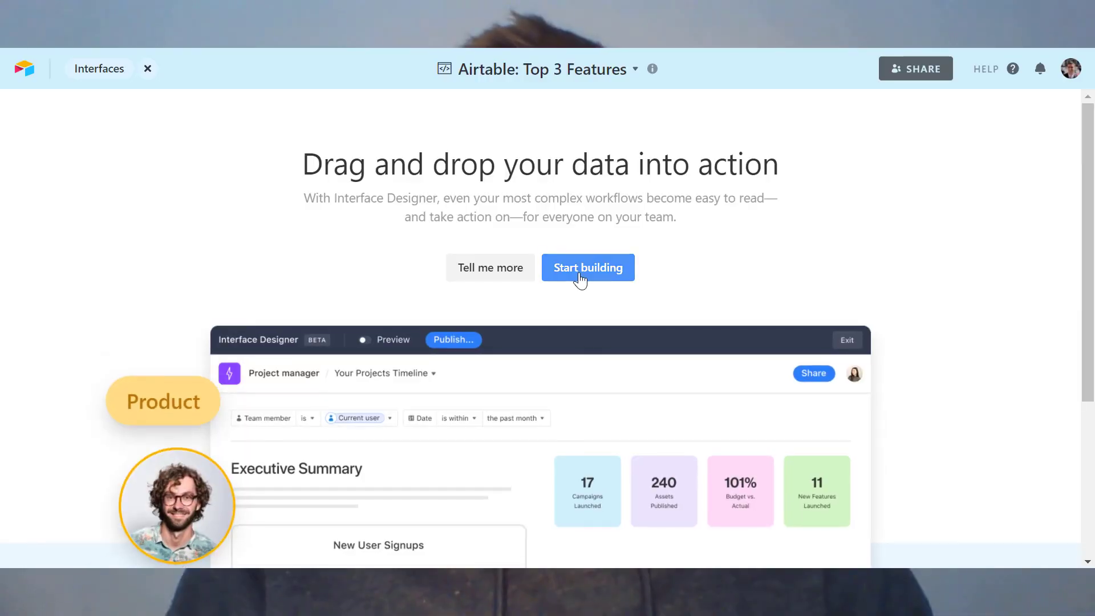
# Start the Business Control Centre interface with its description and choose the dashboard layout.
pyautogui.click(579, 280)
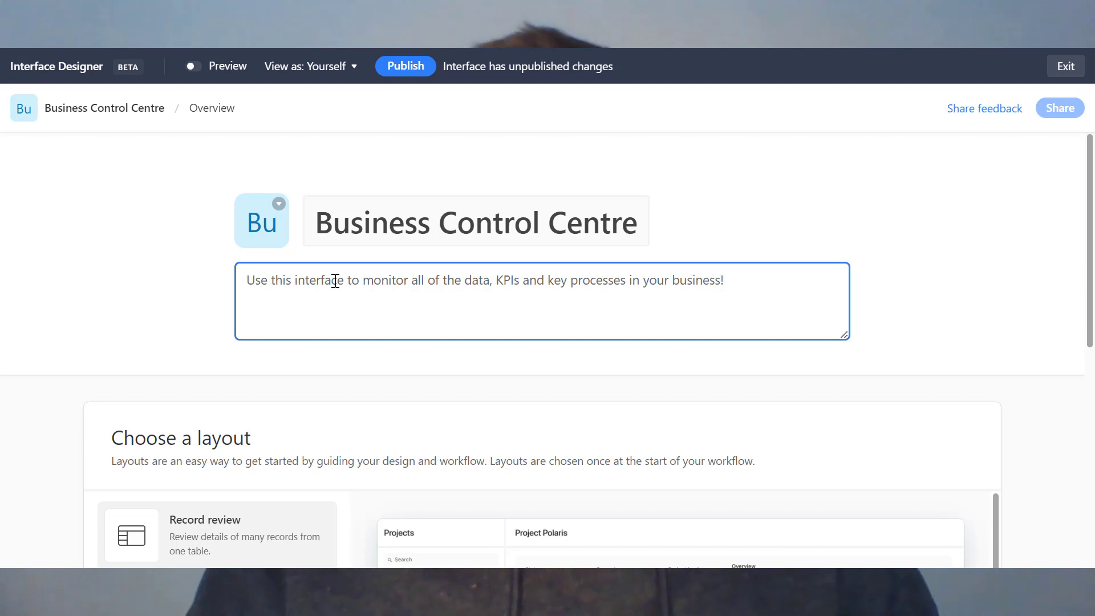
pyautogui.scroll(-4, 677, 350)
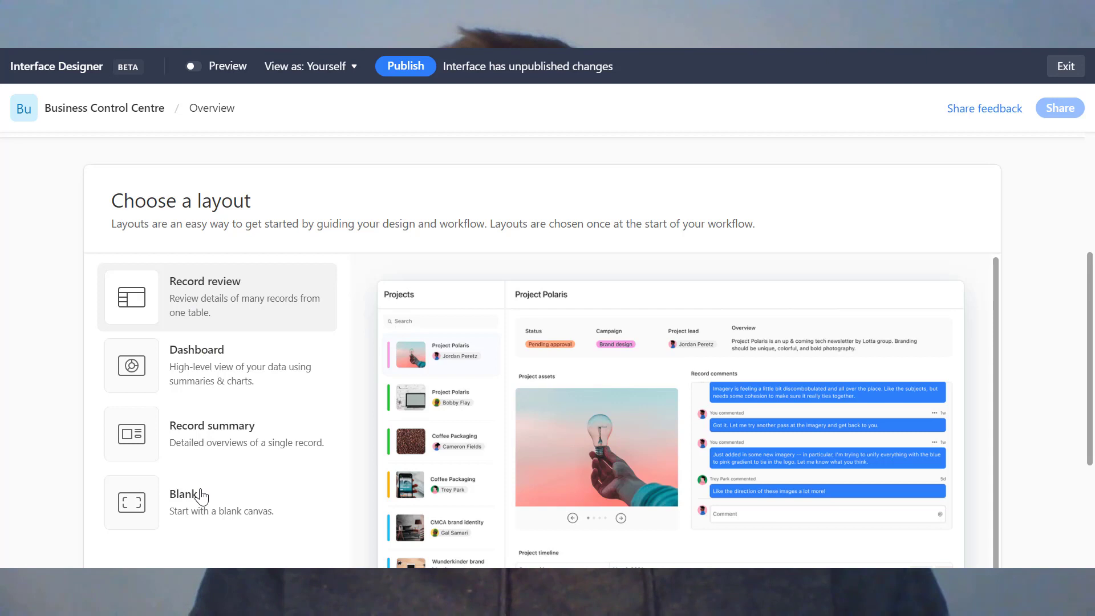
pyautogui.click(203, 381)
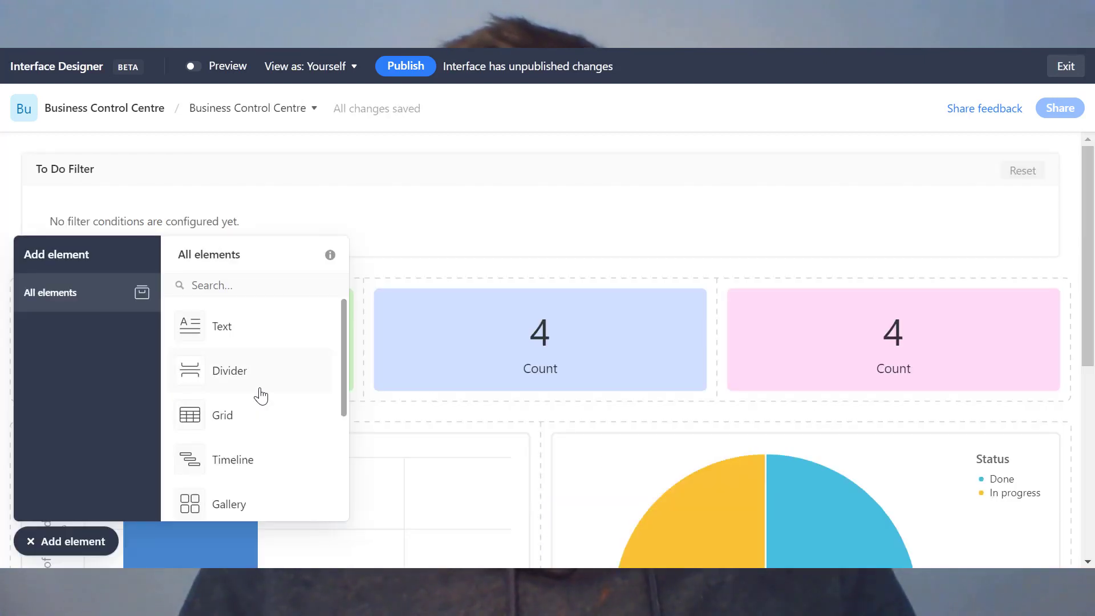
# Place a chart beside the To Do filter and change it to a line chart.
pyautogui.scroll(-2, 261, 395)
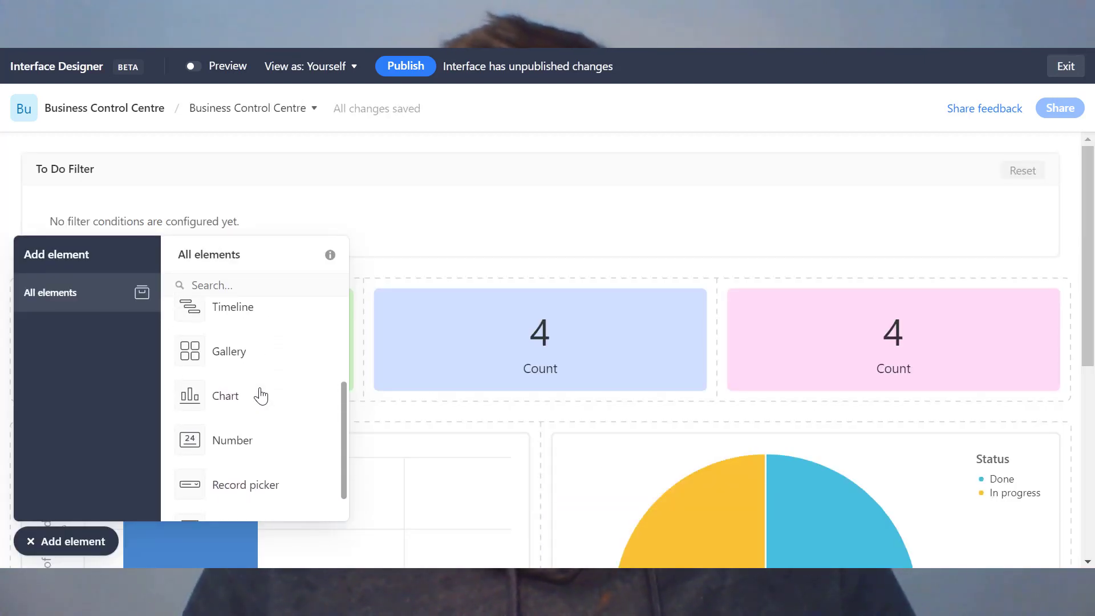
pyautogui.moveTo(224, 403); pyautogui.dragTo(634, 168)
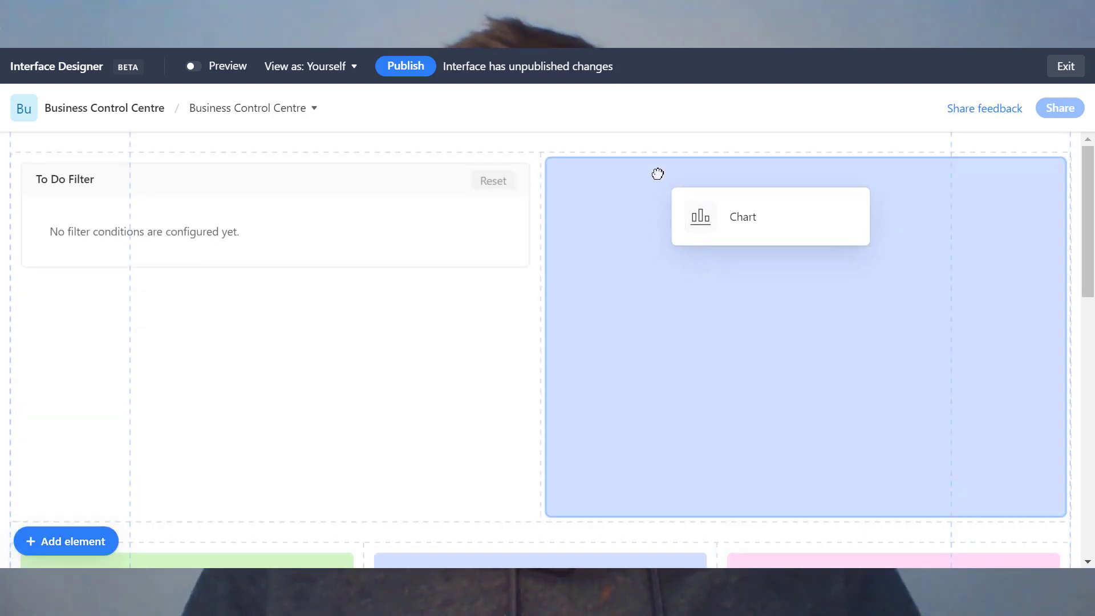
pyautogui.moveTo(657, 174); pyautogui.dragTo(778, 285)
pyautogui.click(923, 316)
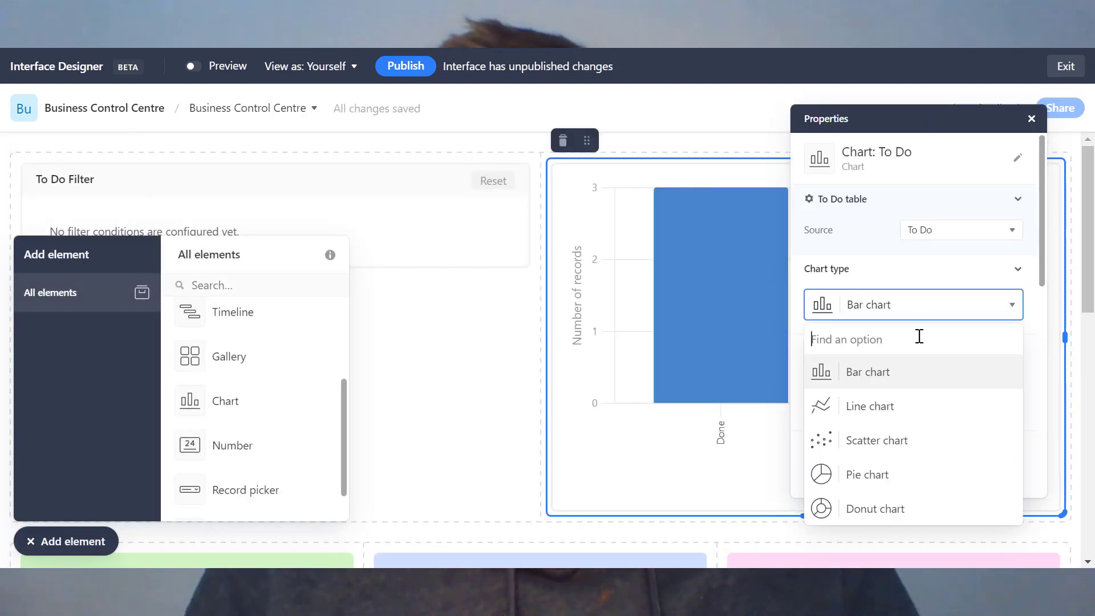
pyautogui.click(901, 407)
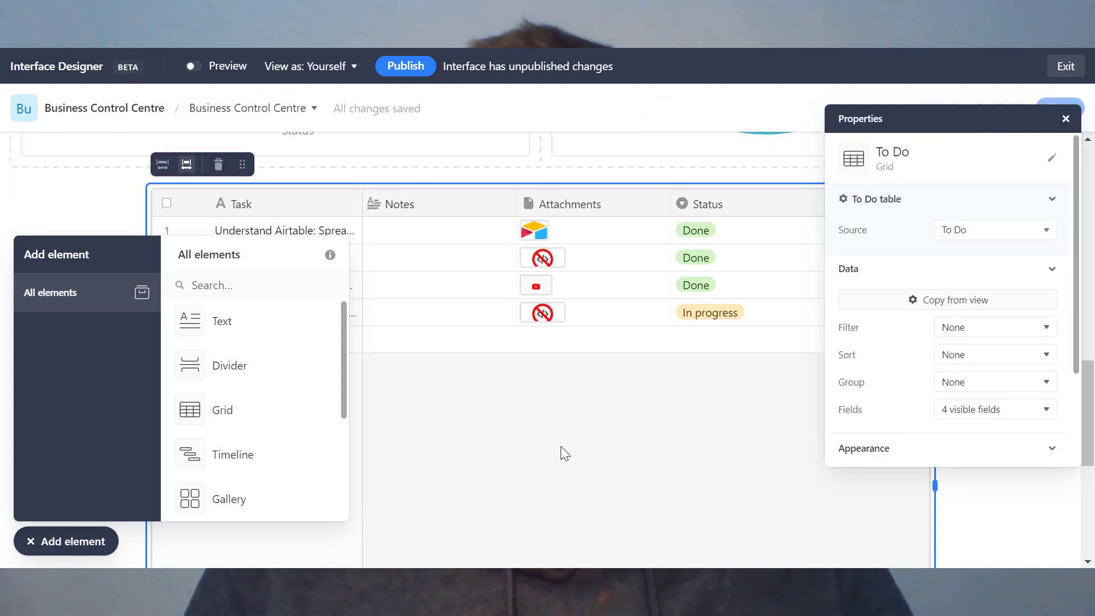
# Set the To Do grid's row height to Extra tall.
pyautogui.click(49, 546)
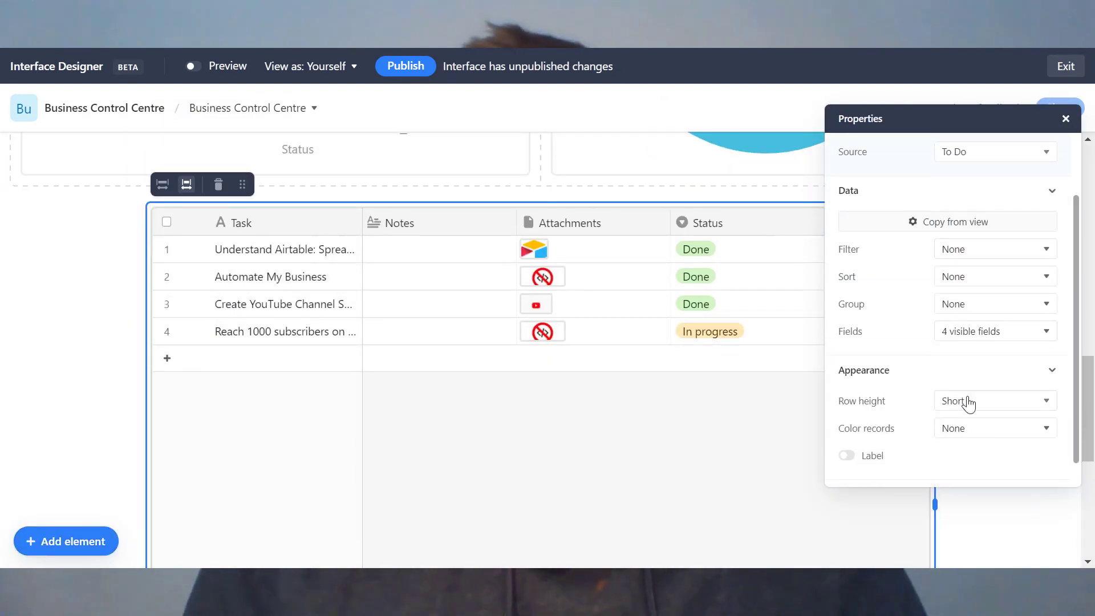
pyautogui.click(967, 403)
pyautogui.click(932, 379)
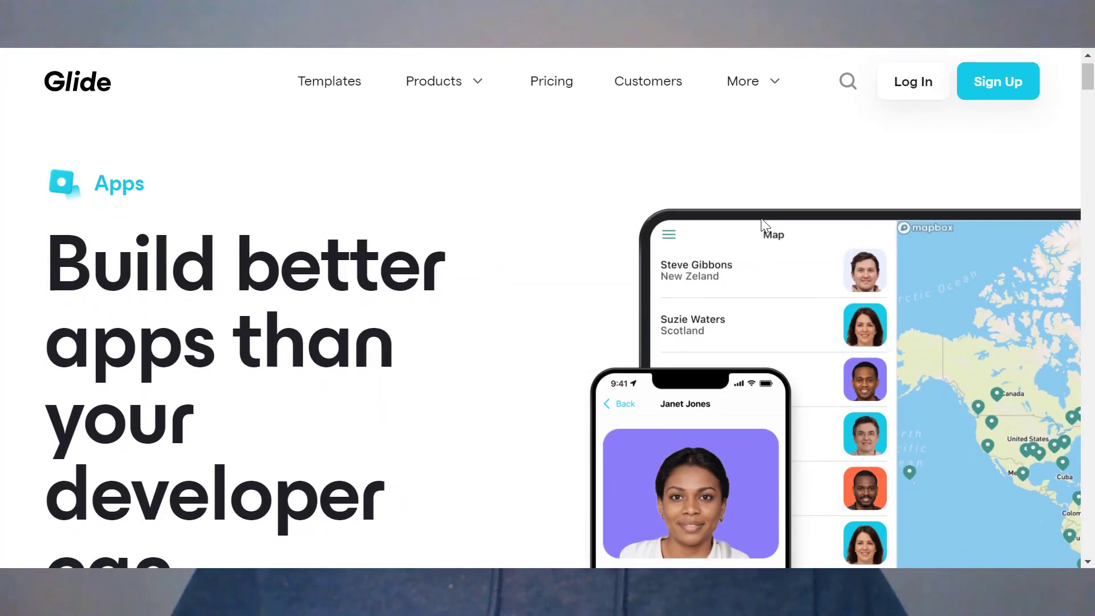
# Scroll through the Glide and Softr homepages.
pyautogui.scroll(-3, 764, 225)
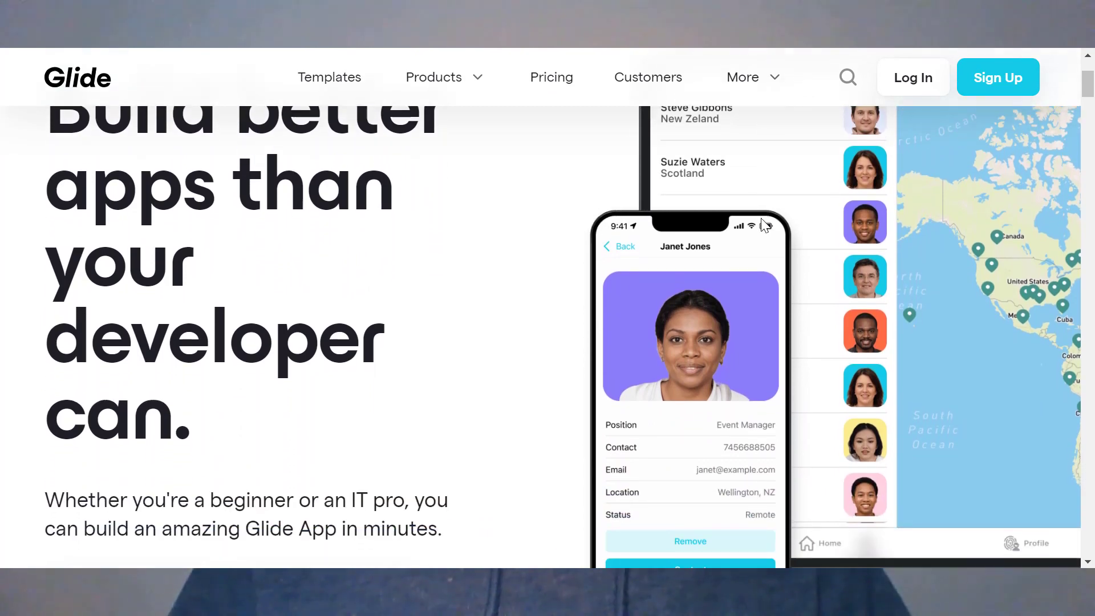
pyautogui.scroll(-1, 762, 219)
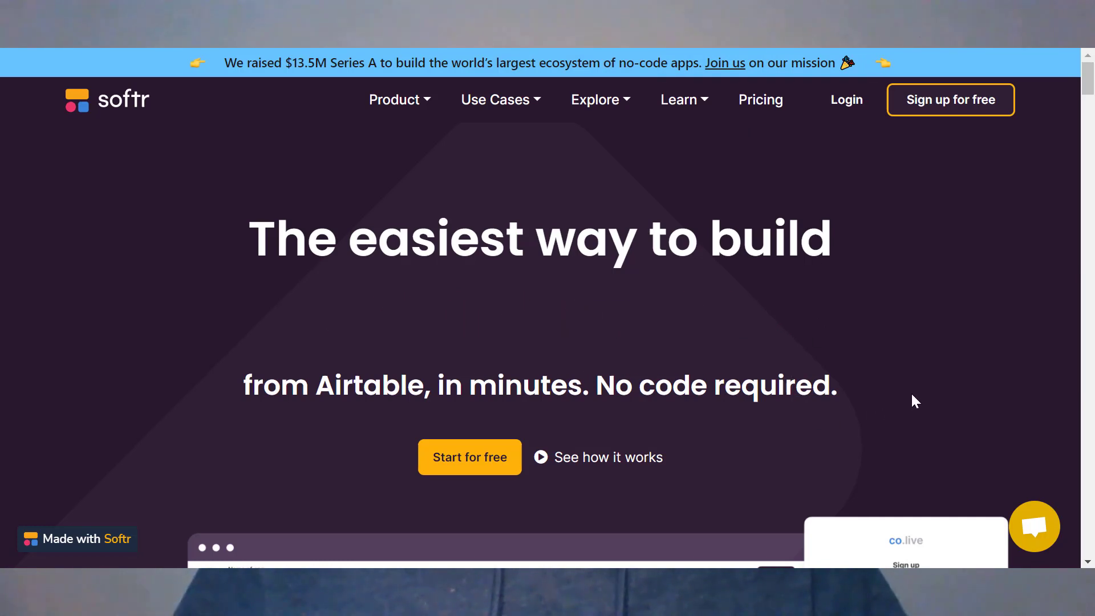
pyautogui.scroll(-1, 913, 394)
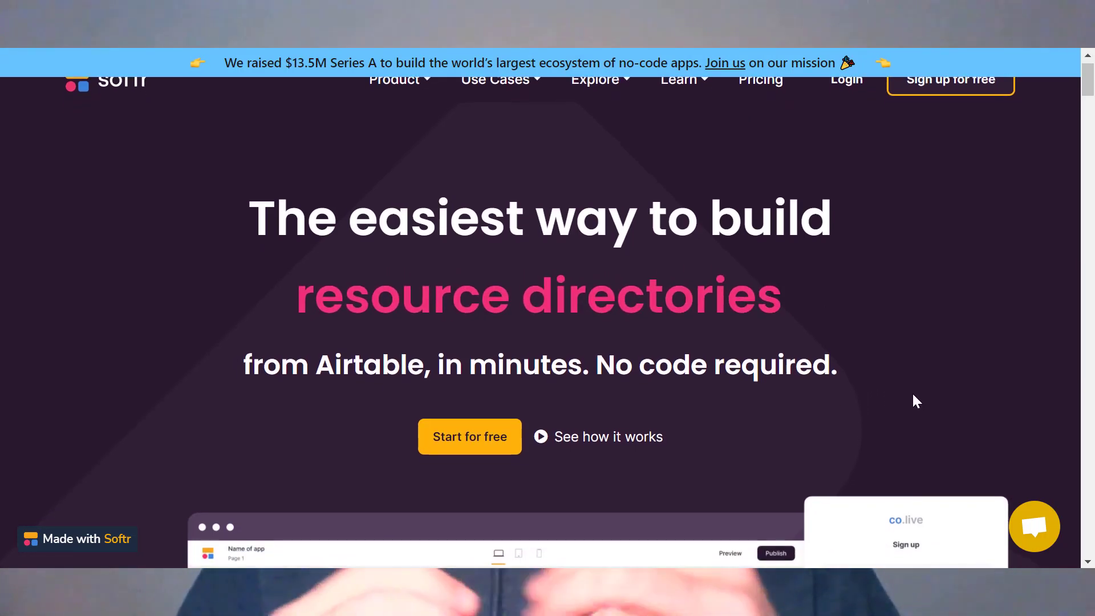
pyautogui.scroll(-1, 913, 395)
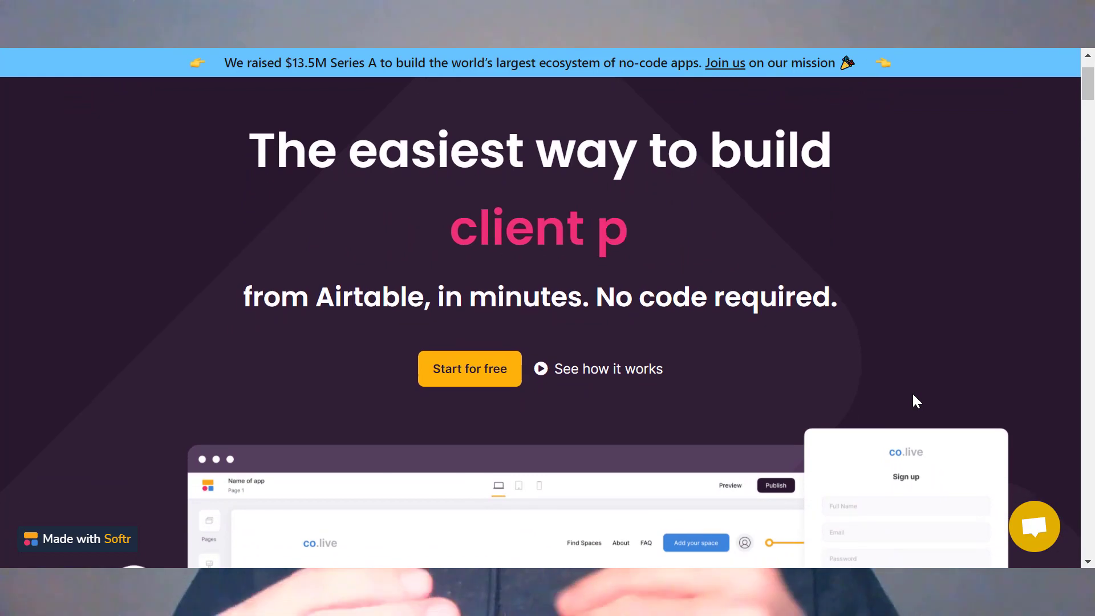
pyautogui.scroll(-4, 913, 394)
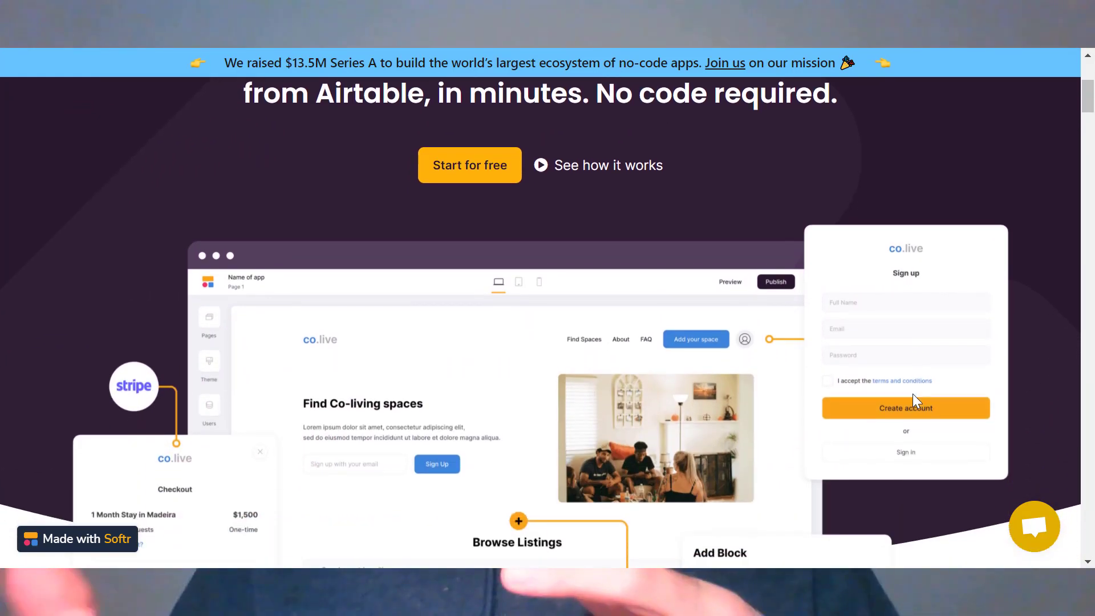
pyautogui.scroll(-2, 913, 398)
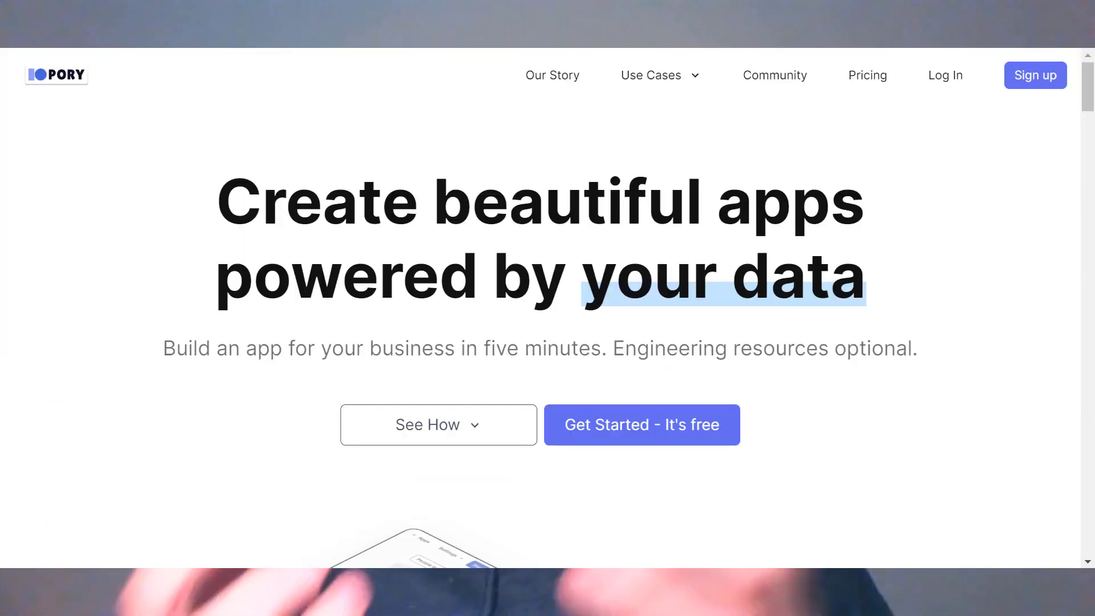
# Scroll down the Pory page, then miniExtensions to its Portal for Airtable section.
pyautogui.scroll(-1, 918, 285)
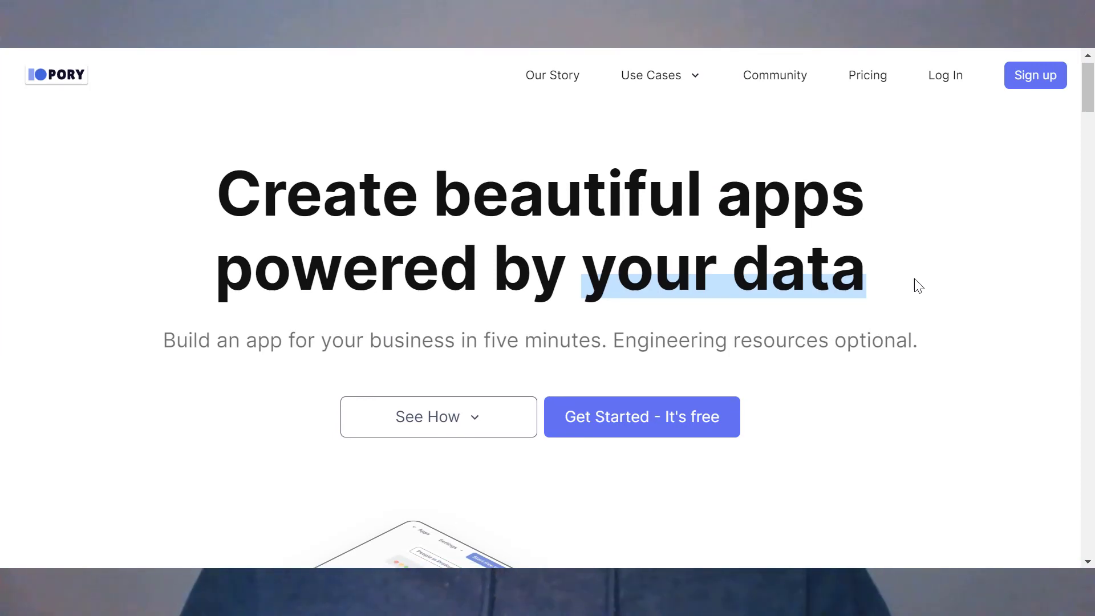
pyautogui.scroll(-5, 918, 285)
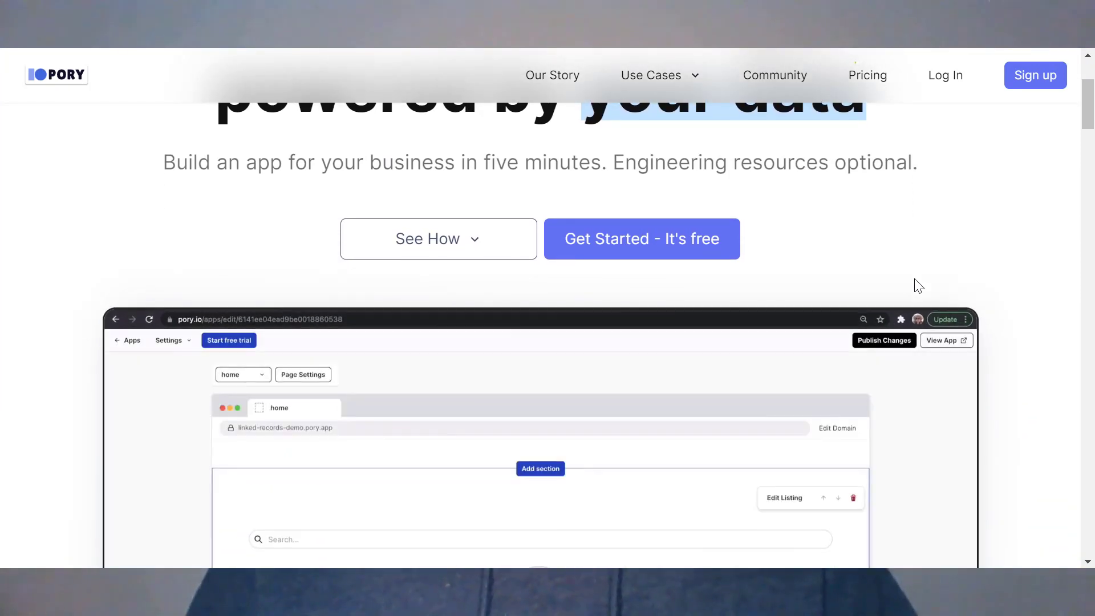
pyautogui.scroll(-2, 918, 285)
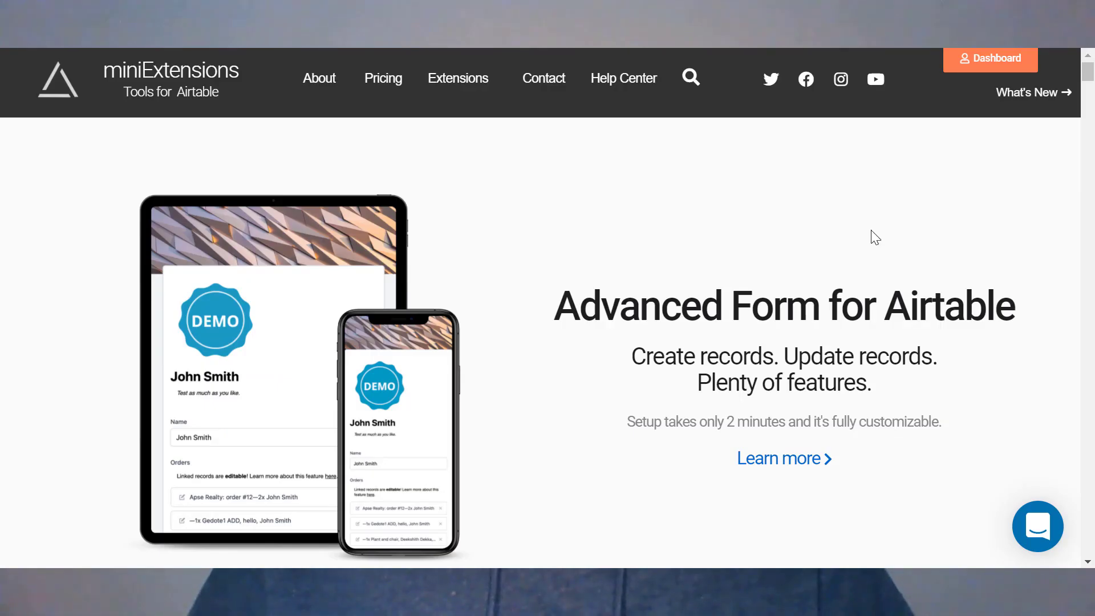
pyautogui.scroll(-4, 867, 318)
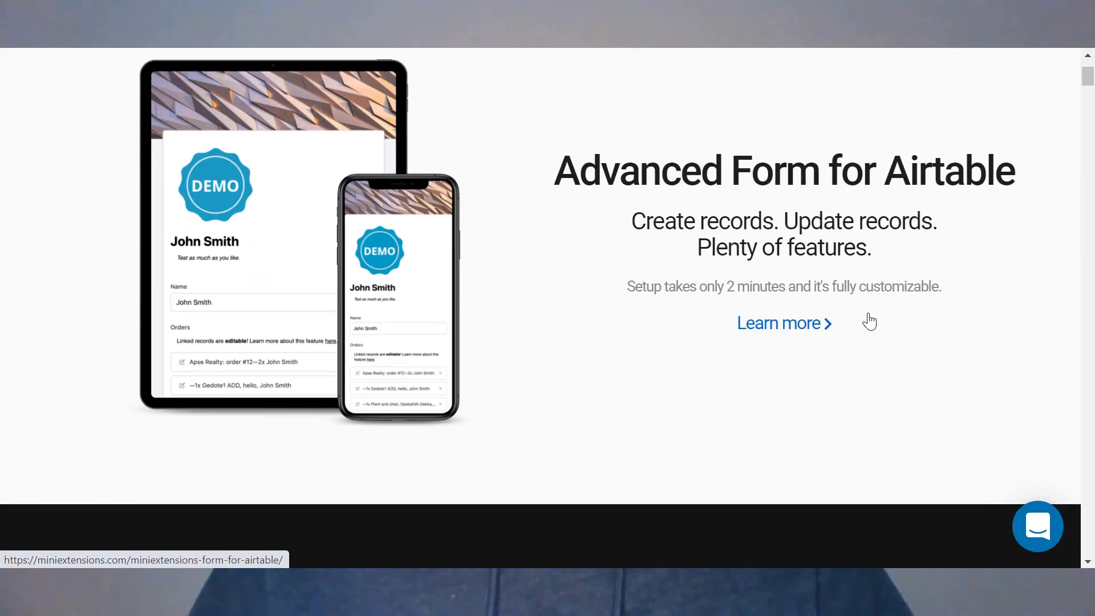
pyautogui.scroll(-5, 869, 321)
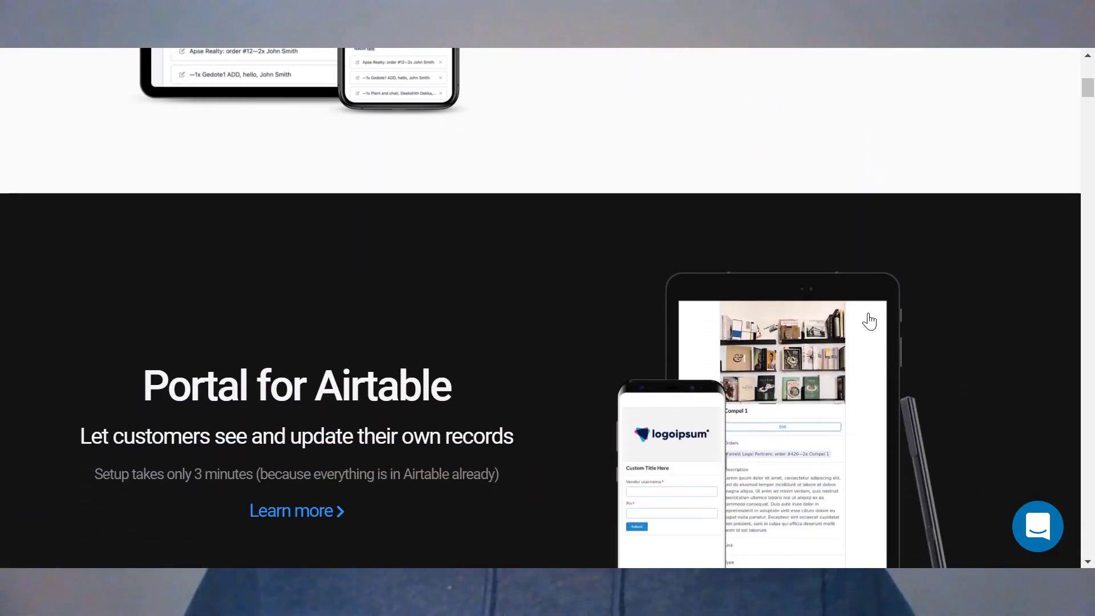
pyautogui.scroll(-4, 869, 321)
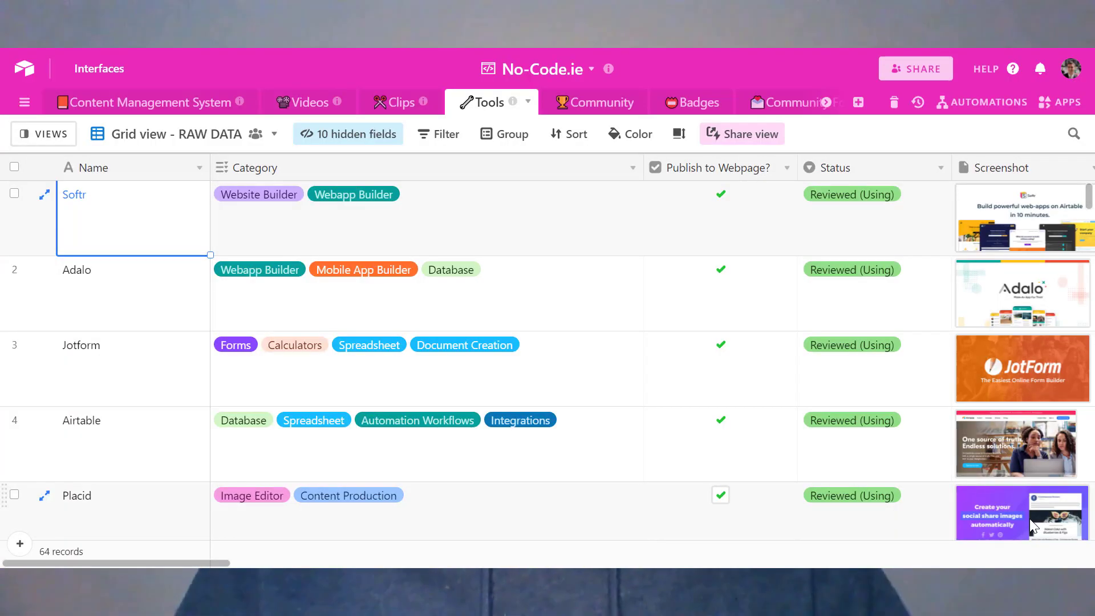
# Scroll through the No-Code.ie tools directory page.
pyautogui.scroll(-2, 1029, 518)
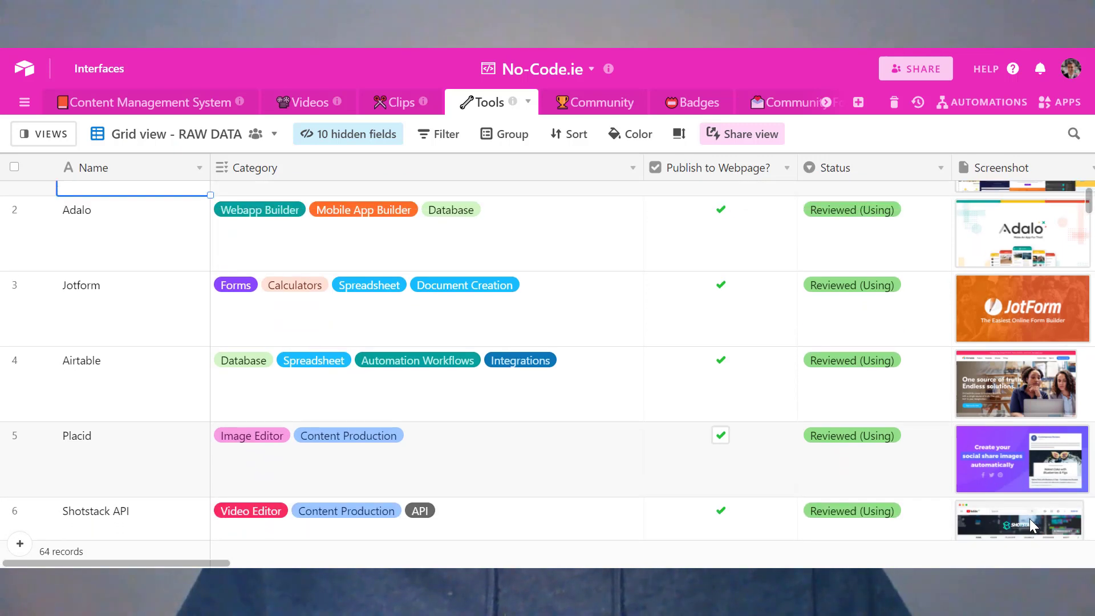
pyautogui.scroll(2, 1028, 518)
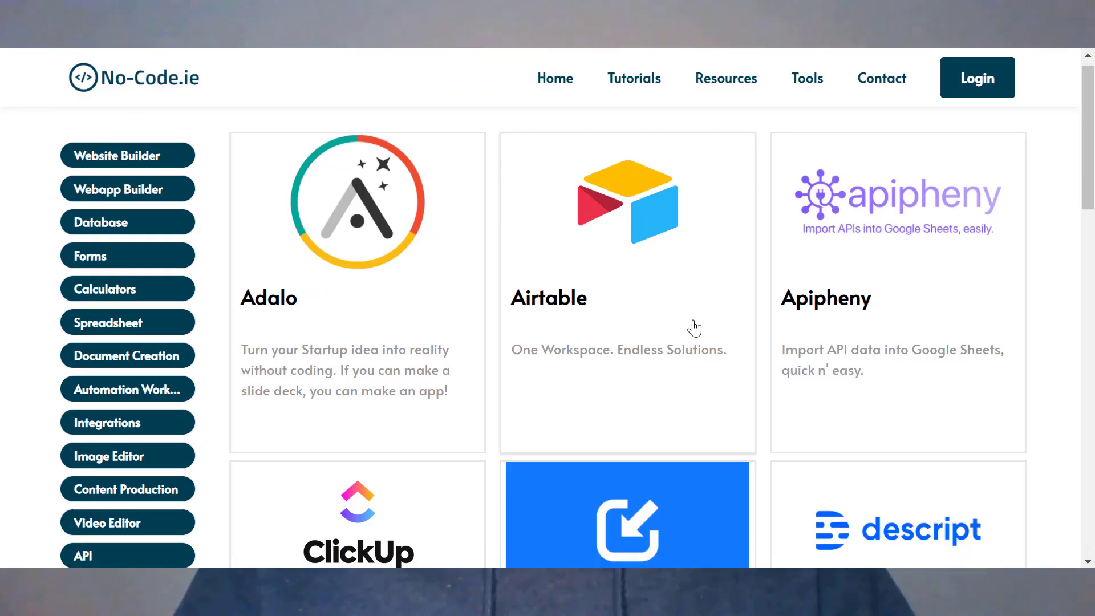
# Scroll the No-Code.ie tools grid and open the Airtable tool's page.
pyautogui.scroll(-8, 694, 326)
pyautogui.scroll(-9, 694, 328)
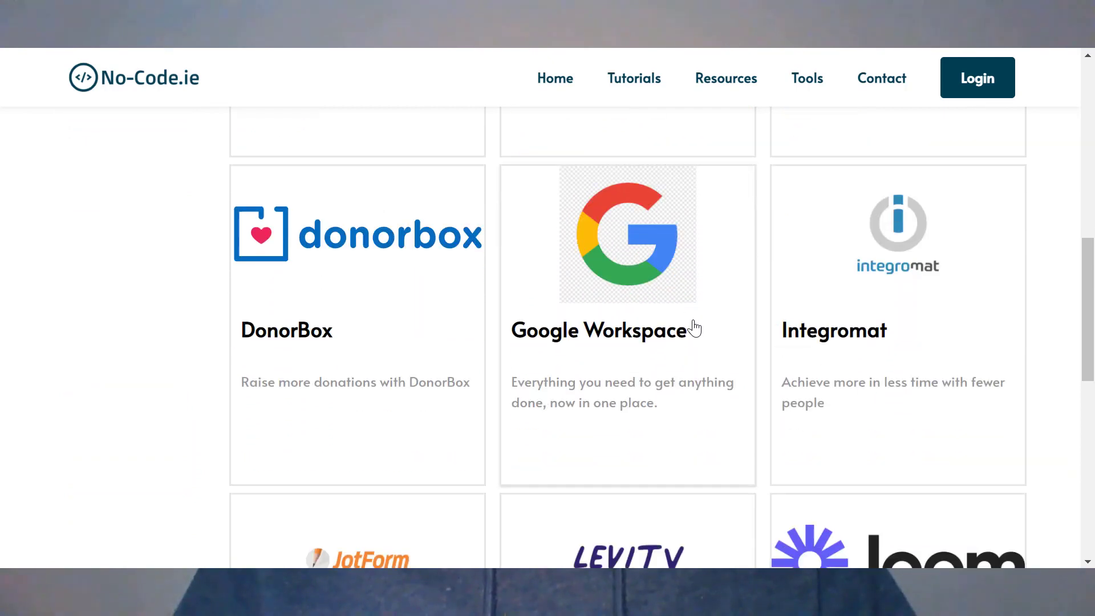
pyautogui.scroll(12, 694, 327)
pyautogui.scroll(5, 694, 328)
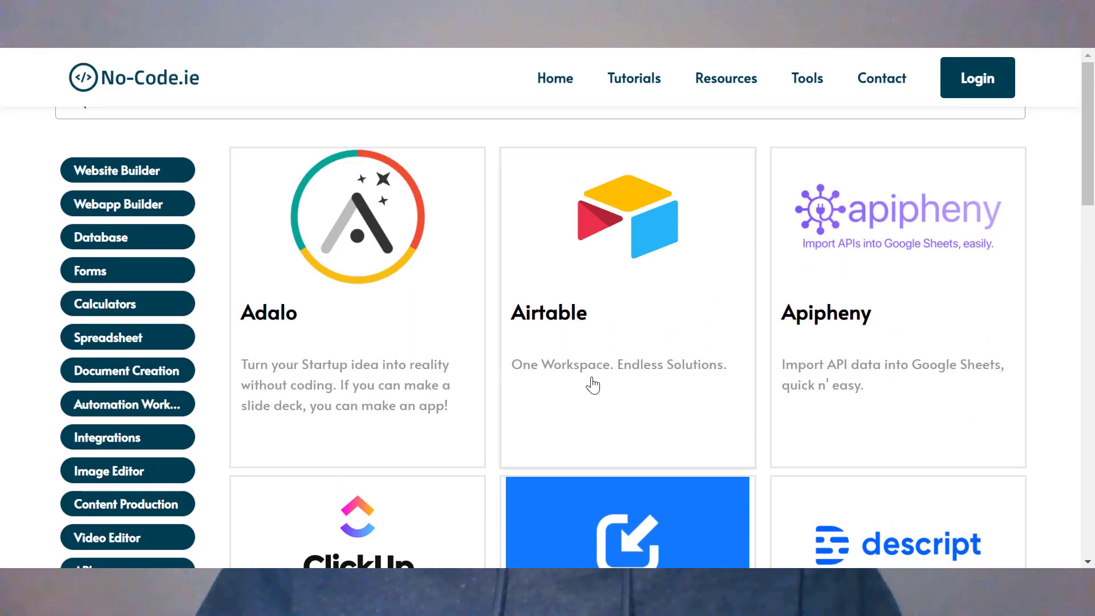
pyautogui.click(741, 239)
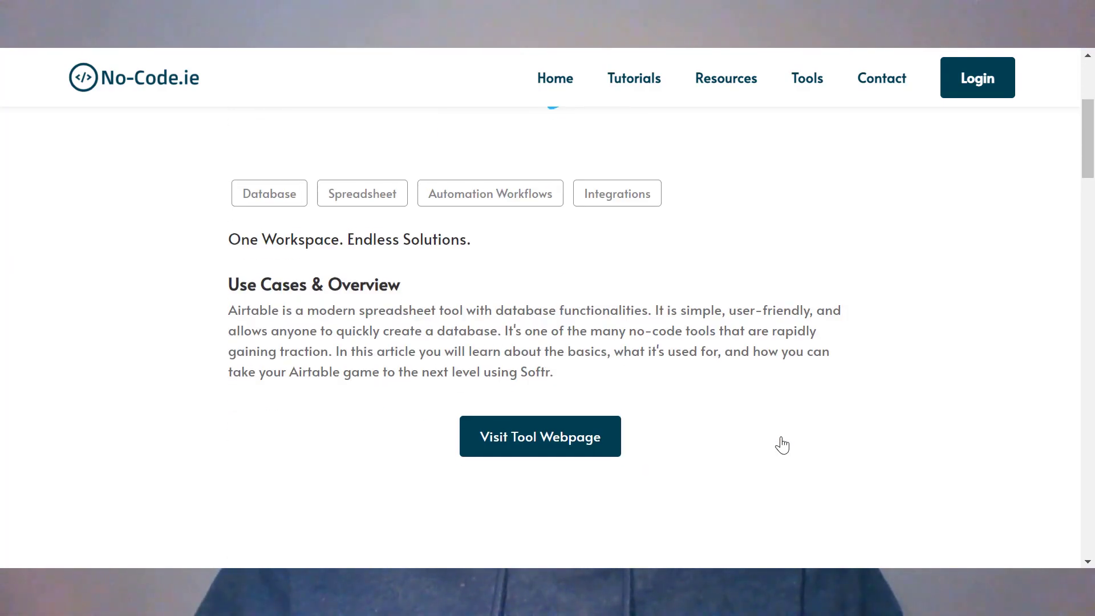